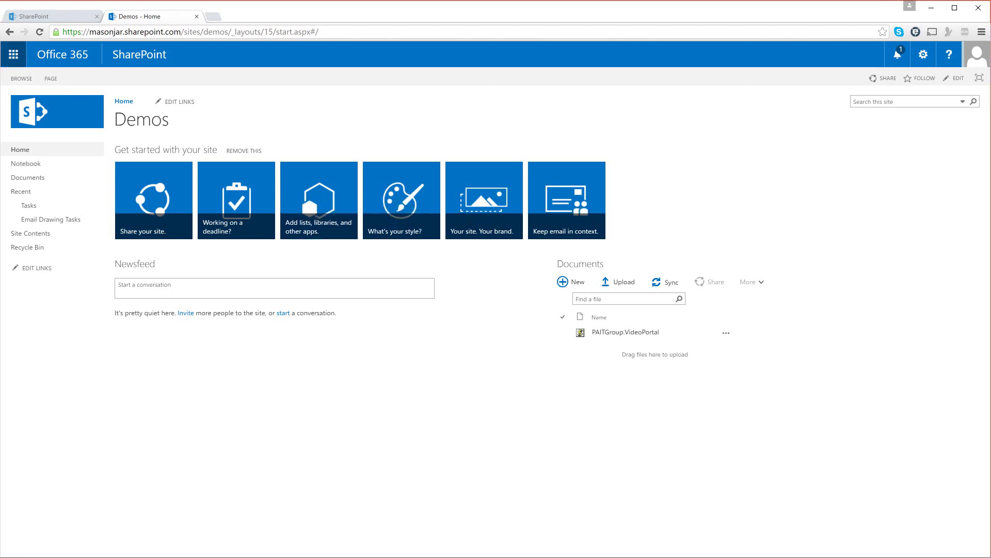
Visit the Office 365 Video portal's trending videos through the app launcher, then close the launcher.
click(13, 54)
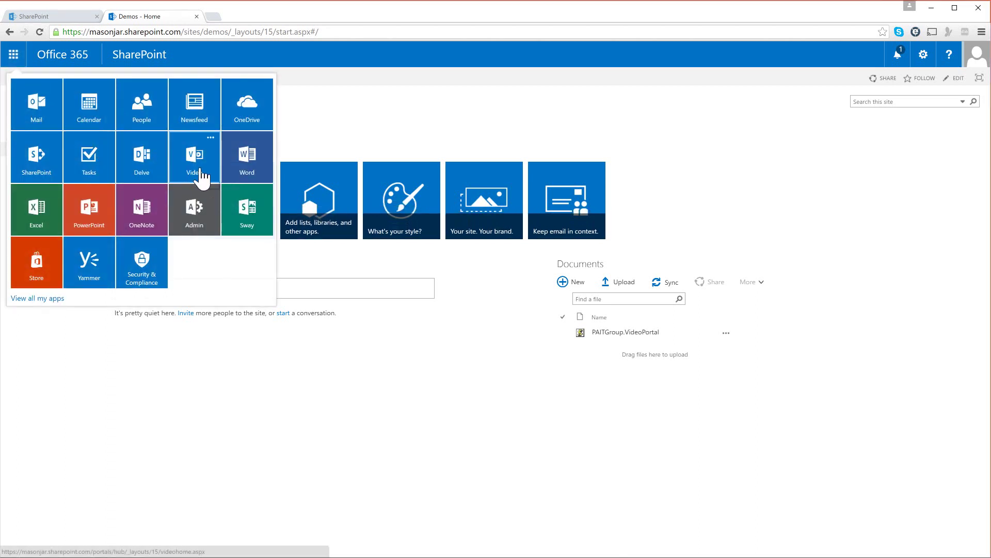
click(202, 168)
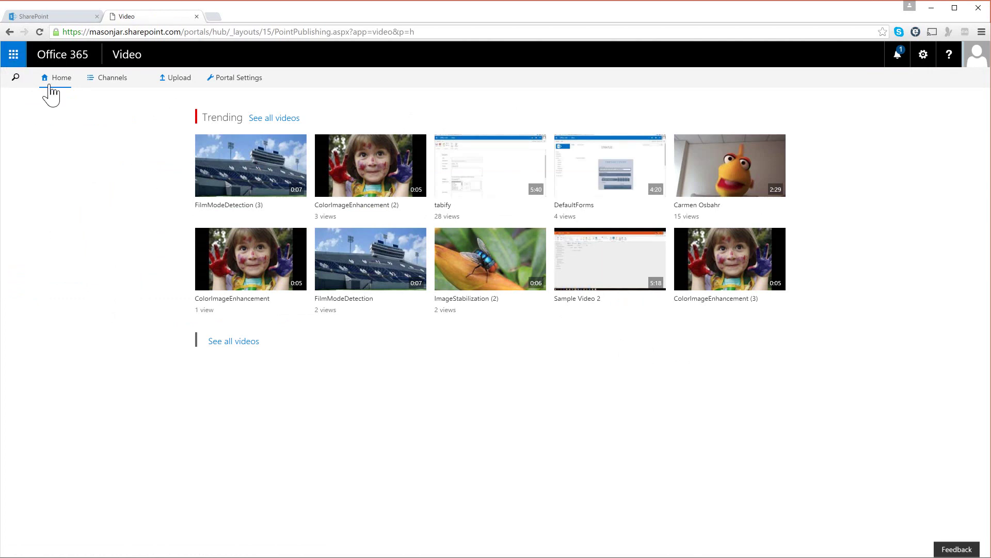
click(14, 54)
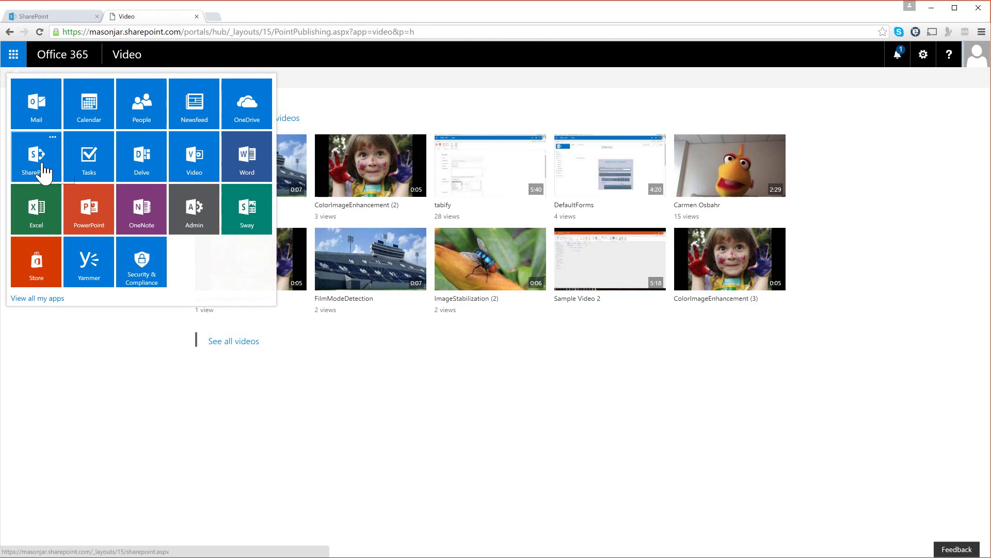
click(403, 107)
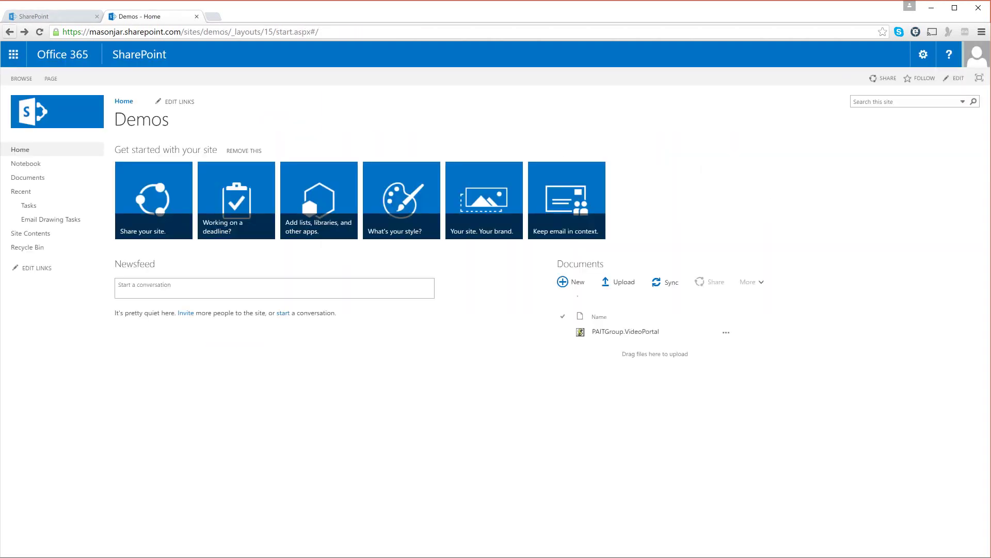
Open the settings gear menu on the Demos site home page.
click(924, 55)
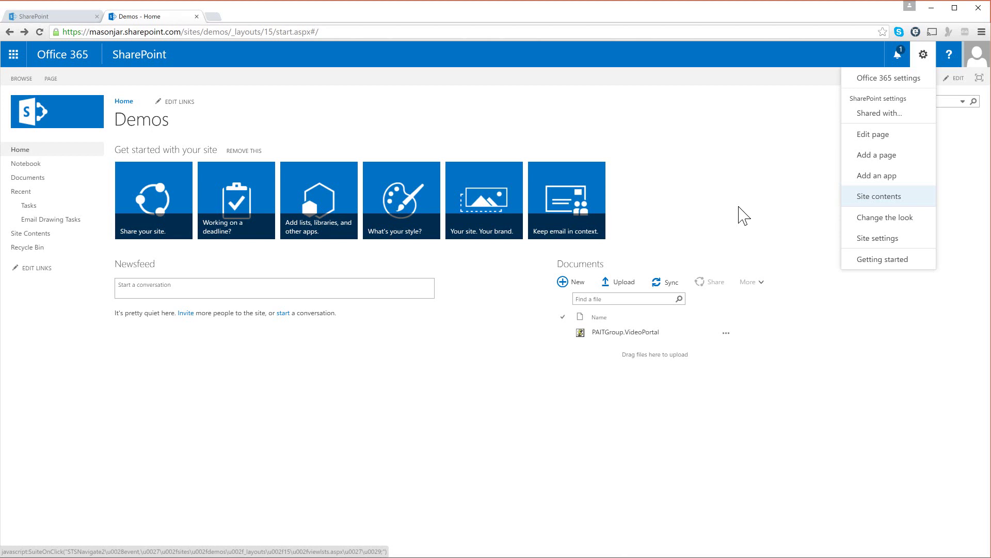
Edit the Demos home page and insert a Script Editor web part from Media and Content.
click(873, 134)
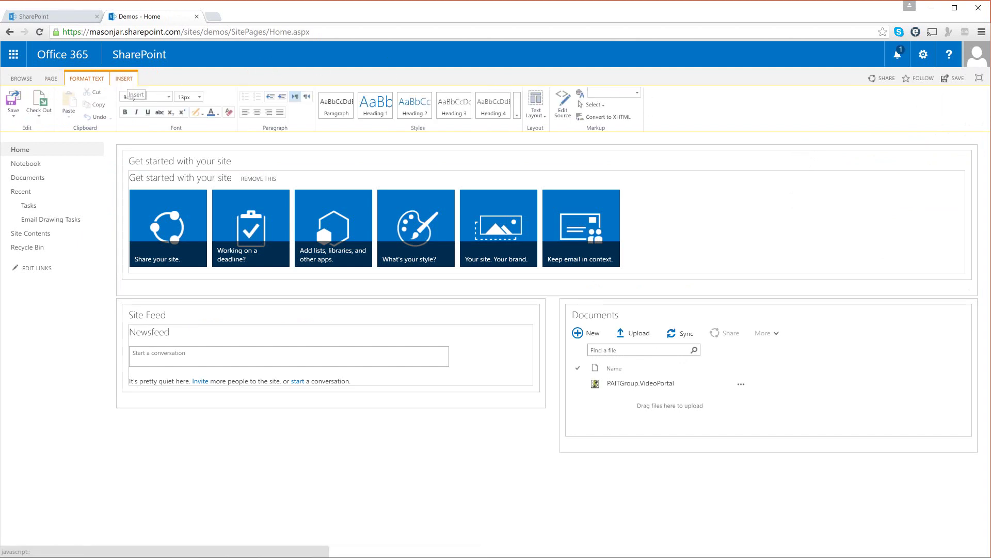
click(125, 79)
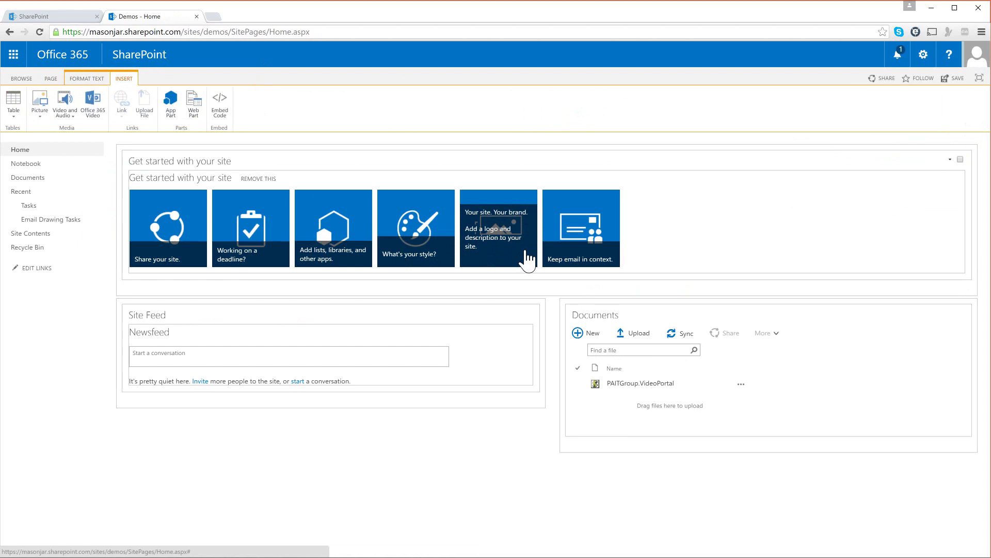
click(194, 106)
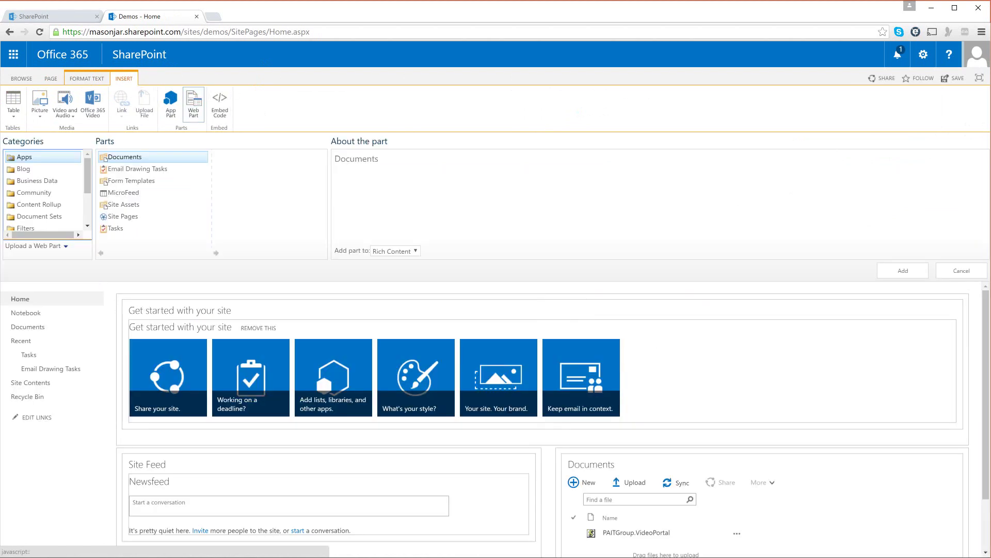
scroll(73, 228, down, 3)
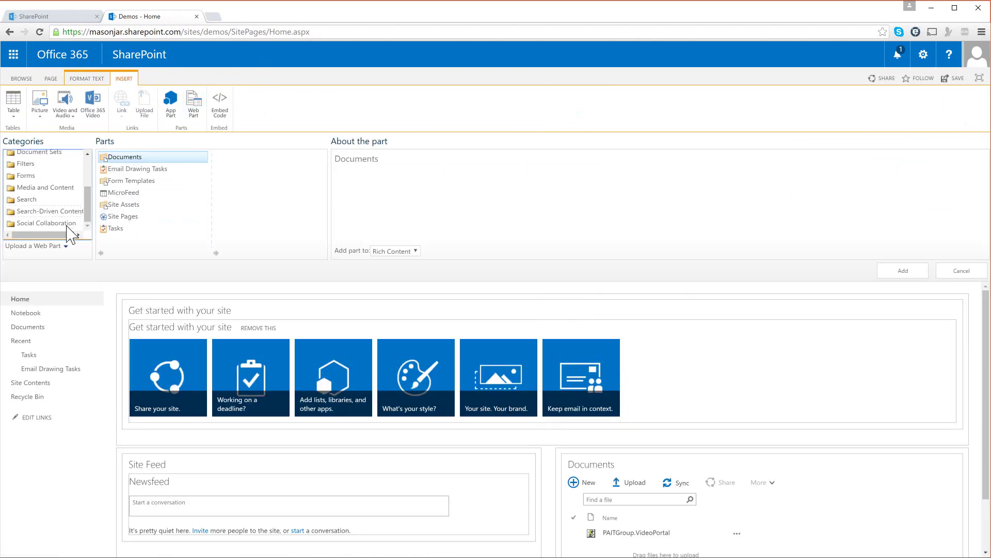
click(56, 188)
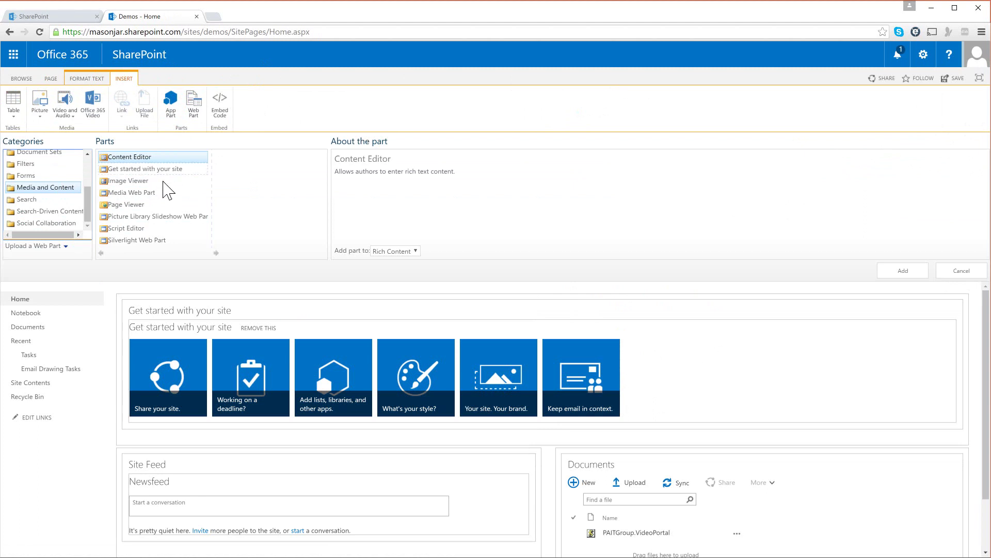
click(154, 229)
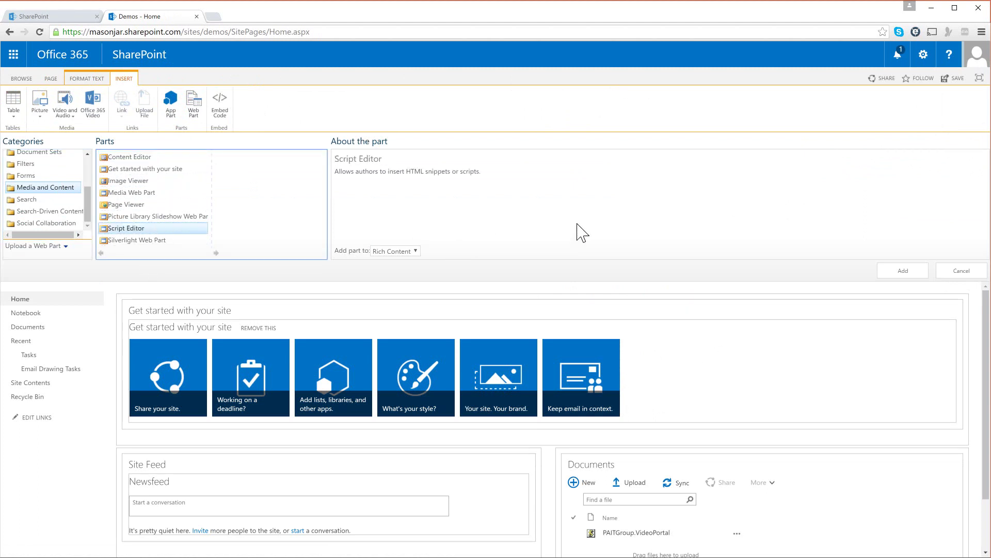
click(908, 272)
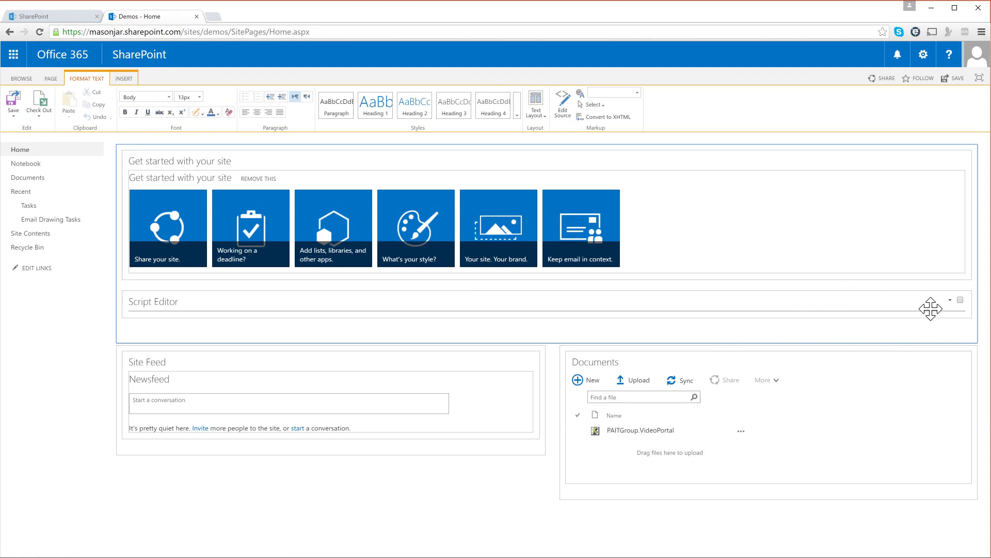
Paste the seven lines of jQuery, VideoPortal, masonry, flip and Fabric embed code into the Script Editor snippet.
click(950, 300)
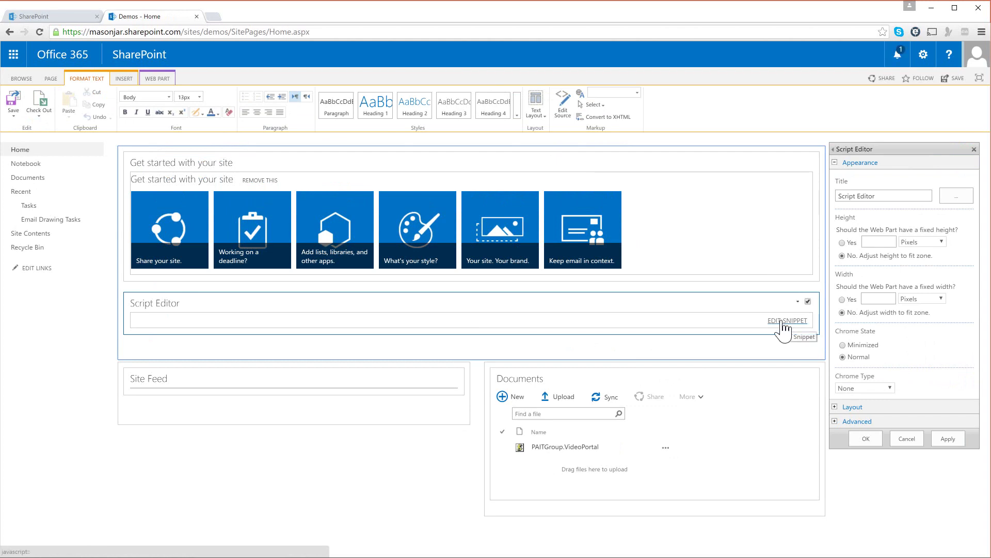
click(785, 321)
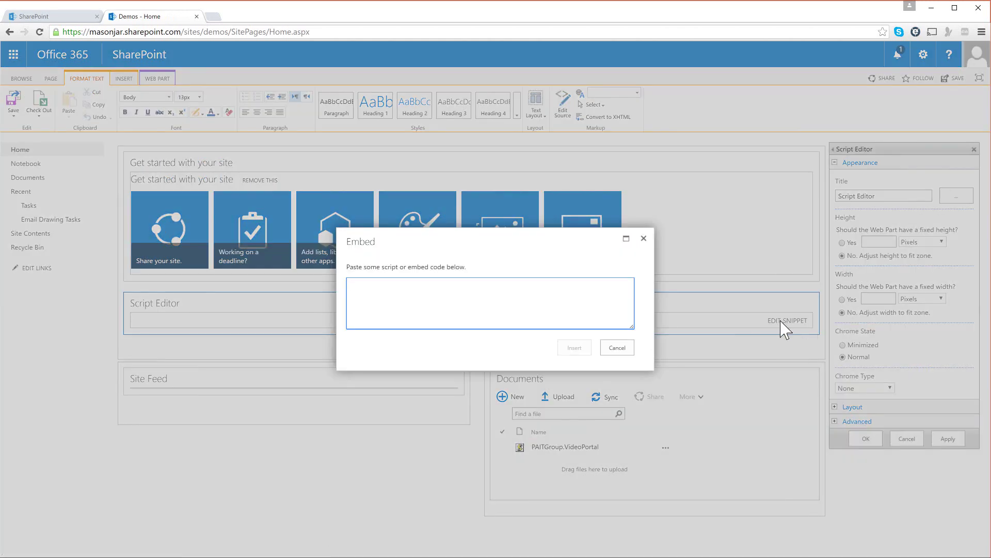
key(alt+Tab)
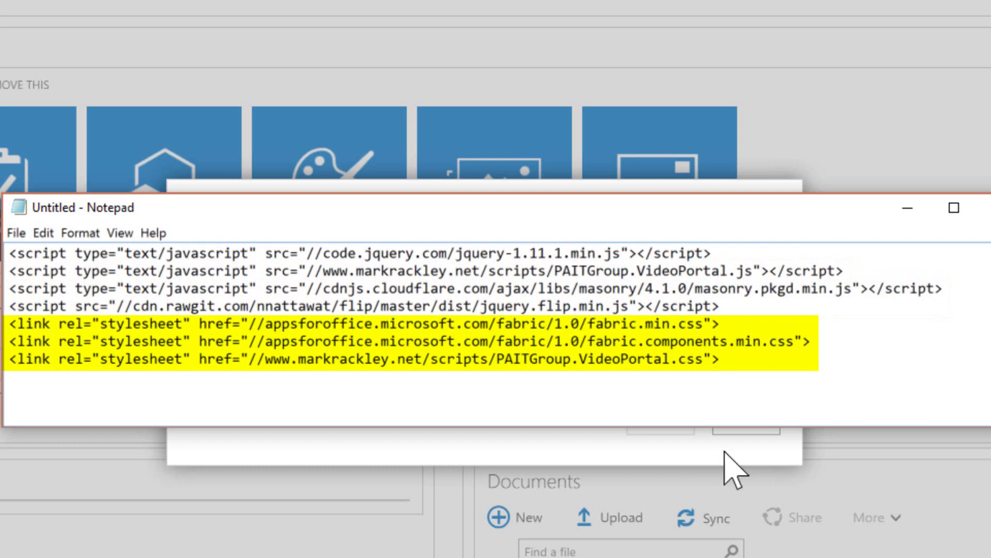
drag(745, 367, 10, 271)
key(ctrl+a)
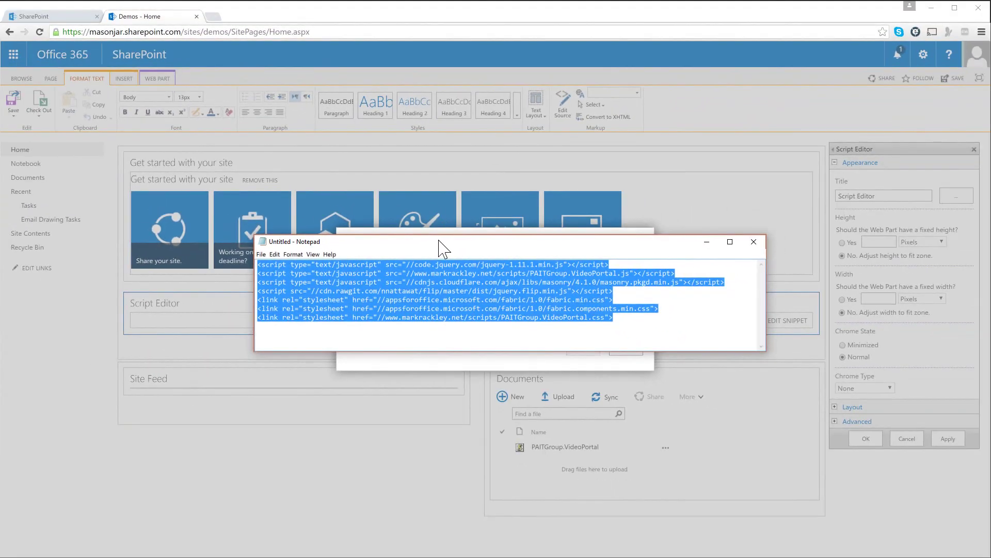
key(ctrl+c)
click(556, 5)
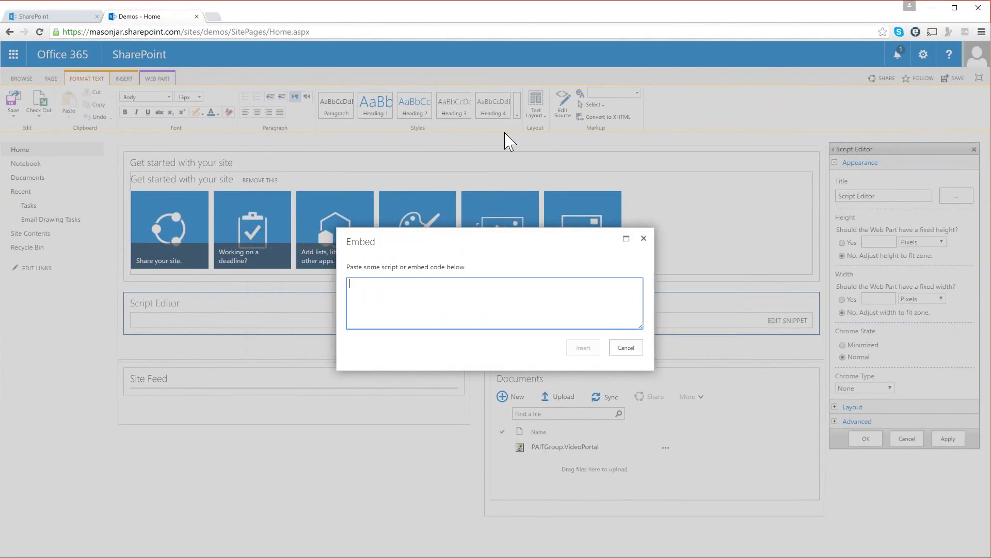
key(ctrl+v)
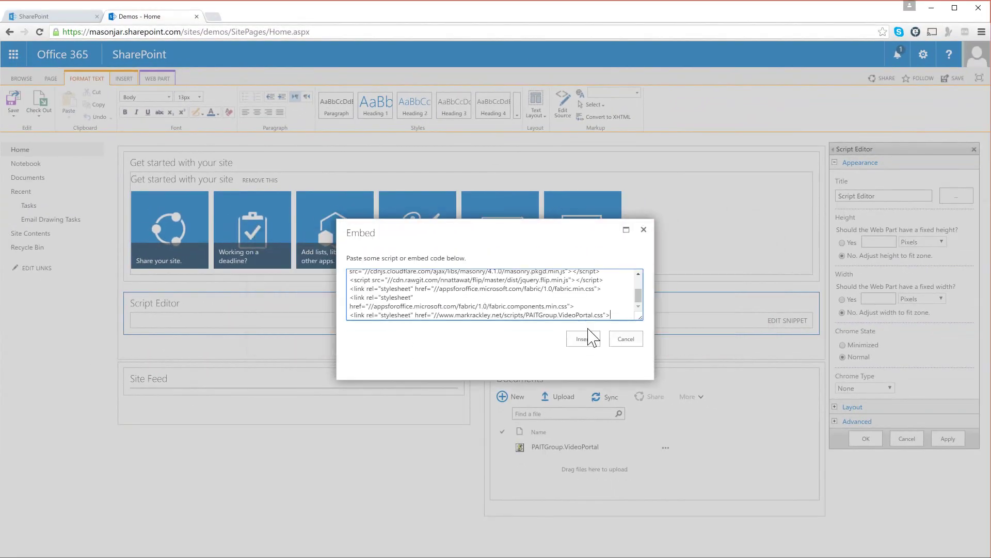
click(584, 346)
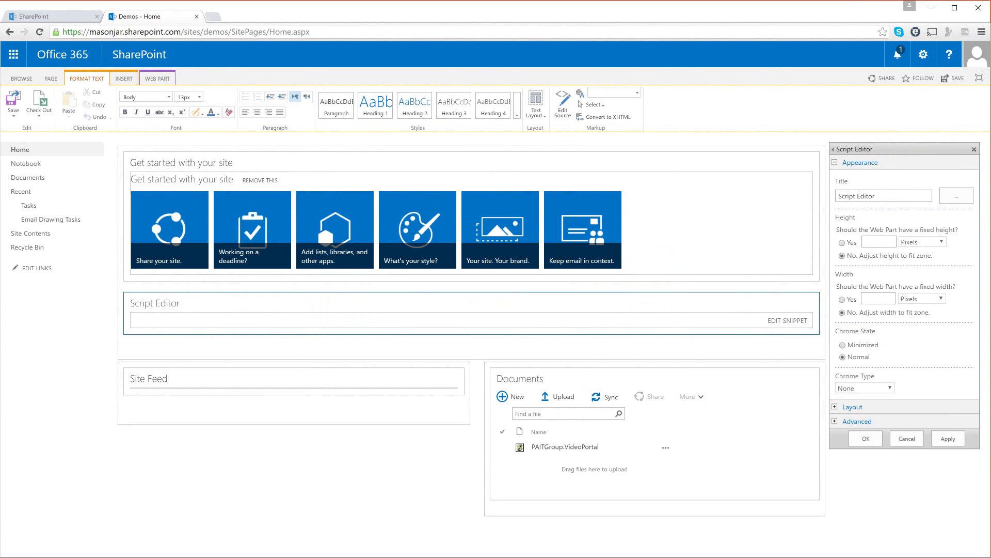
Apply the Script Editor settings and save the home page to show the video tile grid.
click(948, 439)
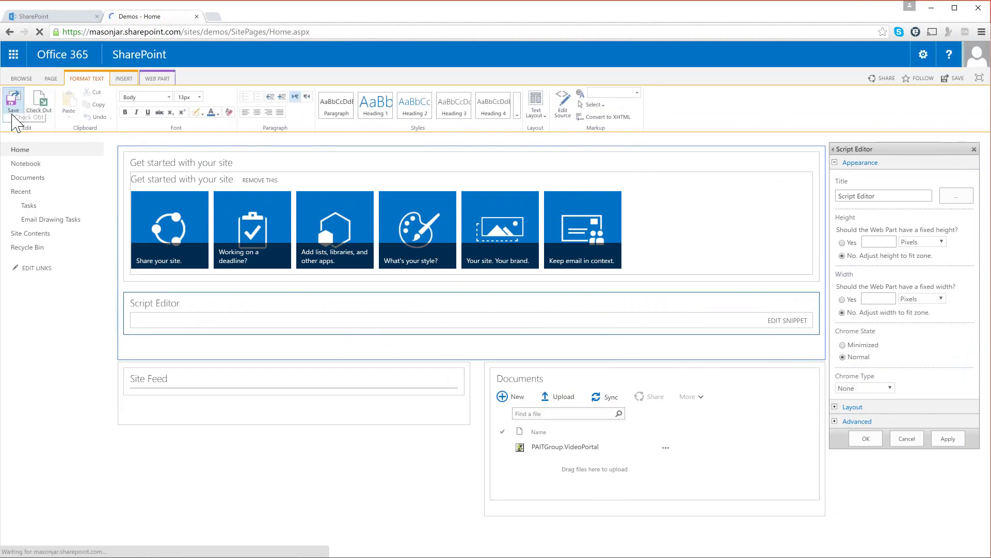
click(12, 115)
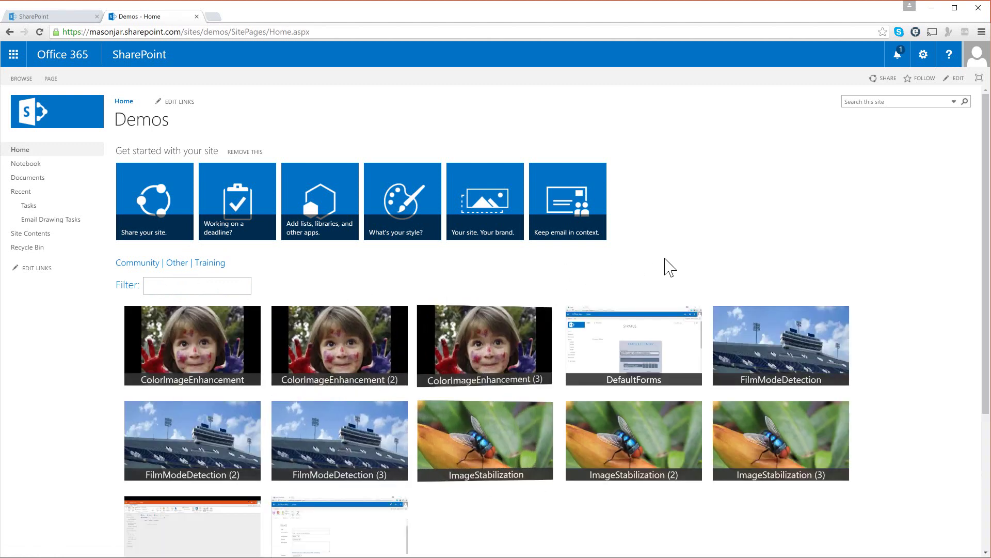
scroll(581, 413, down, 1)
scroll(581, 442, down, 1)
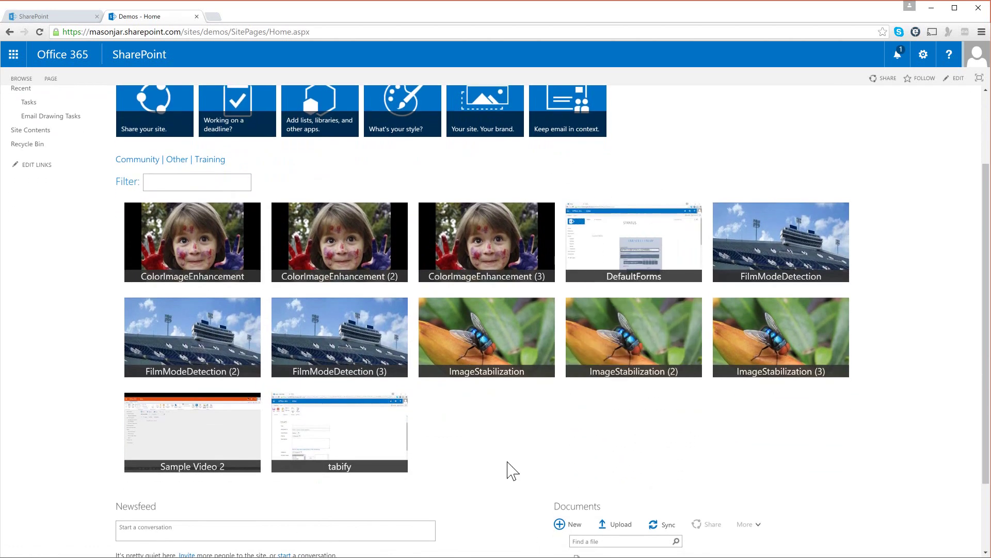
mouse_move(488, 258)
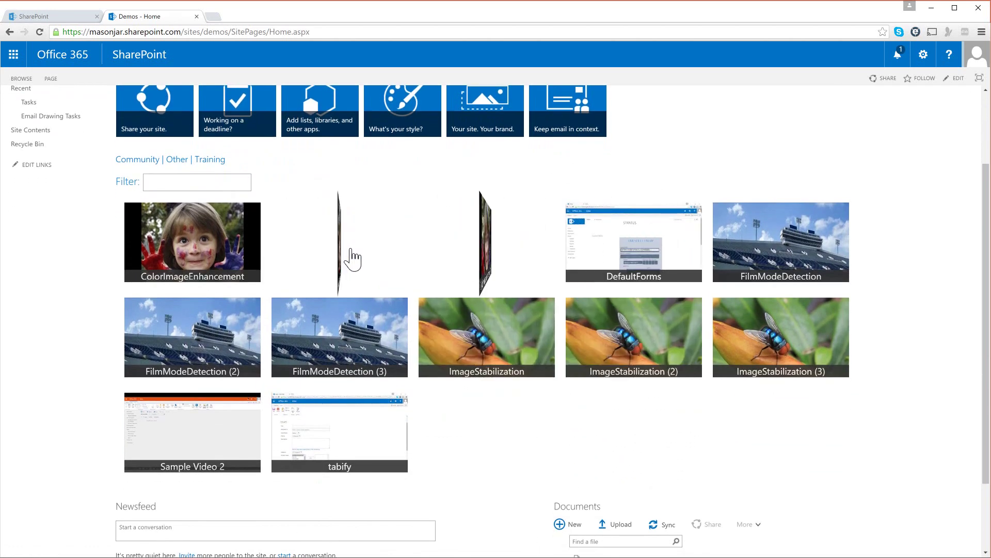
mouse_move(348, 255)
mouse_move(353, 356)
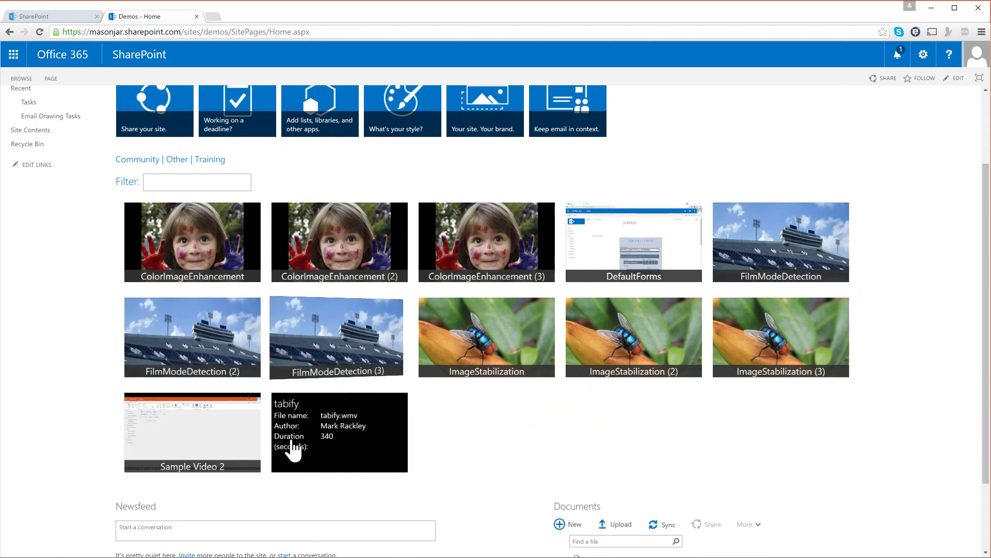
click(212, 182)
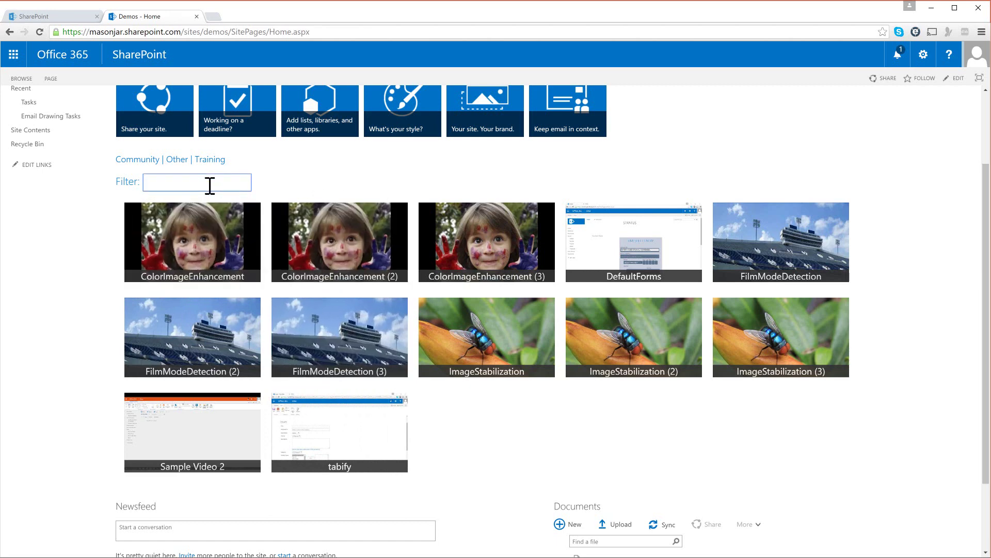
text(ta)
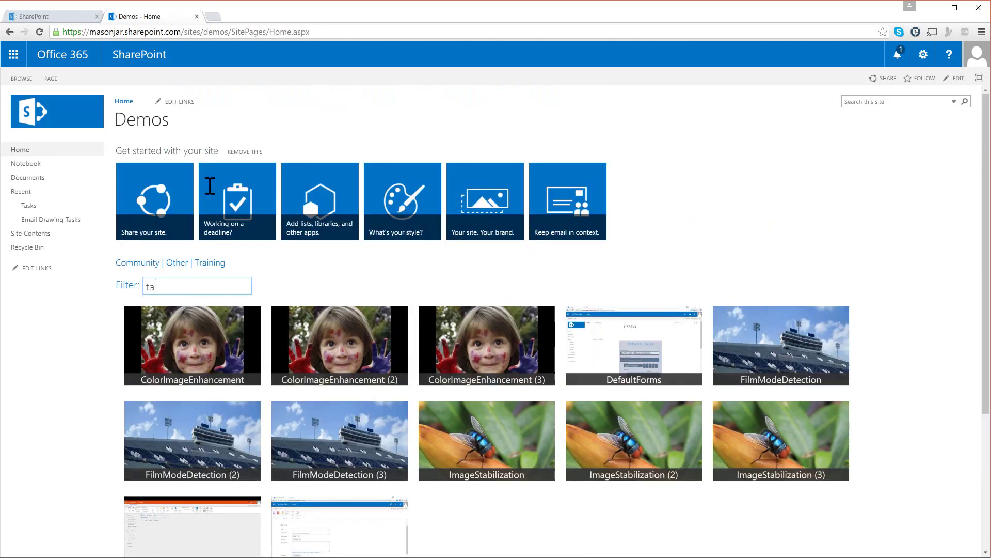
text(bif)
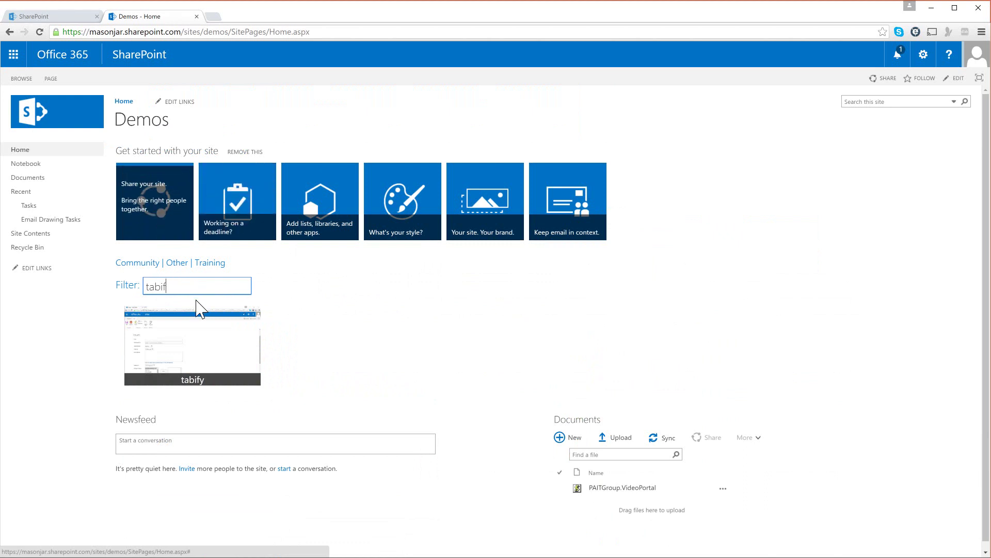
mouse_move(203, 372)
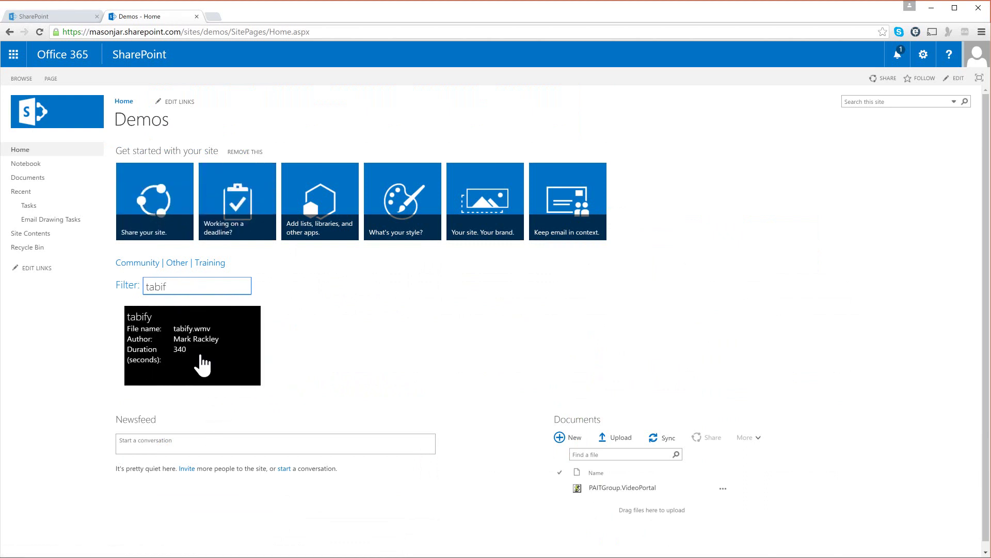
key(BackSpace)
key(BackSpace)
key(BackSpace)
key(BackSpace)
key(BackSpace)
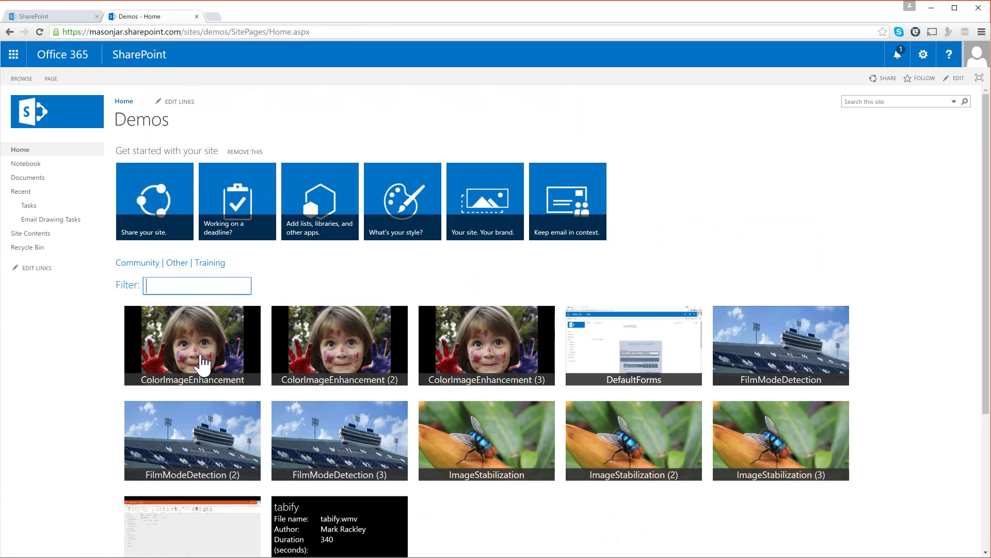
scroll(362, 320, down, 2)
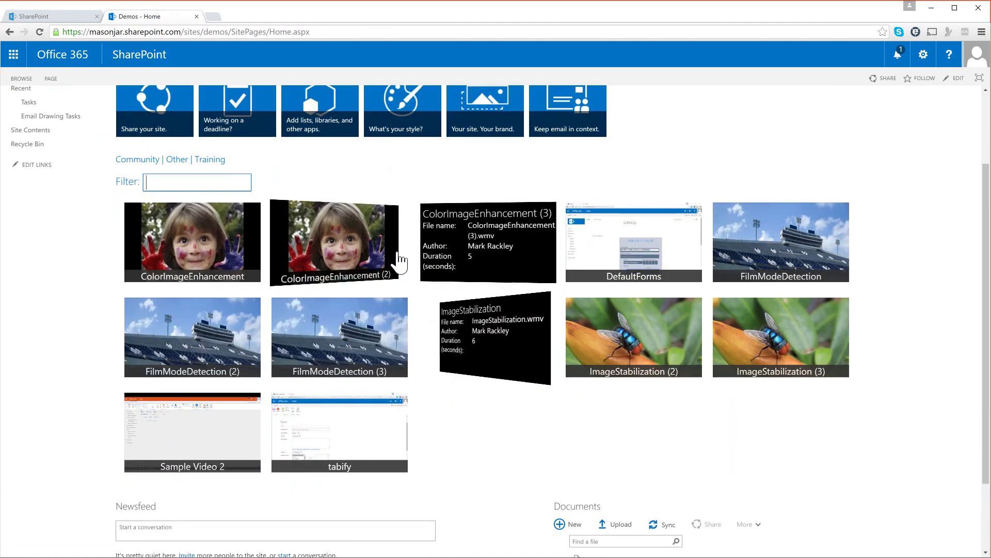
click(491, 350)
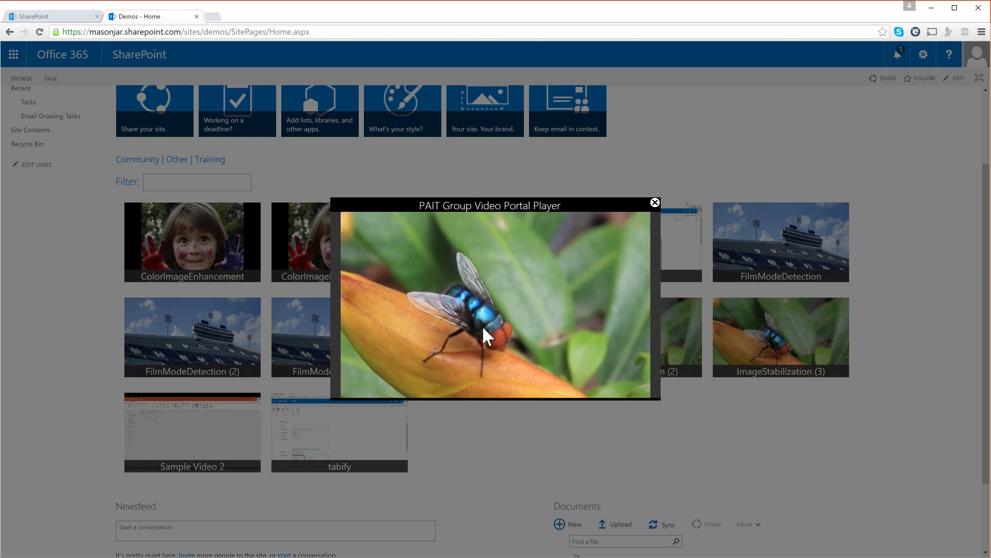
click(654, 203)
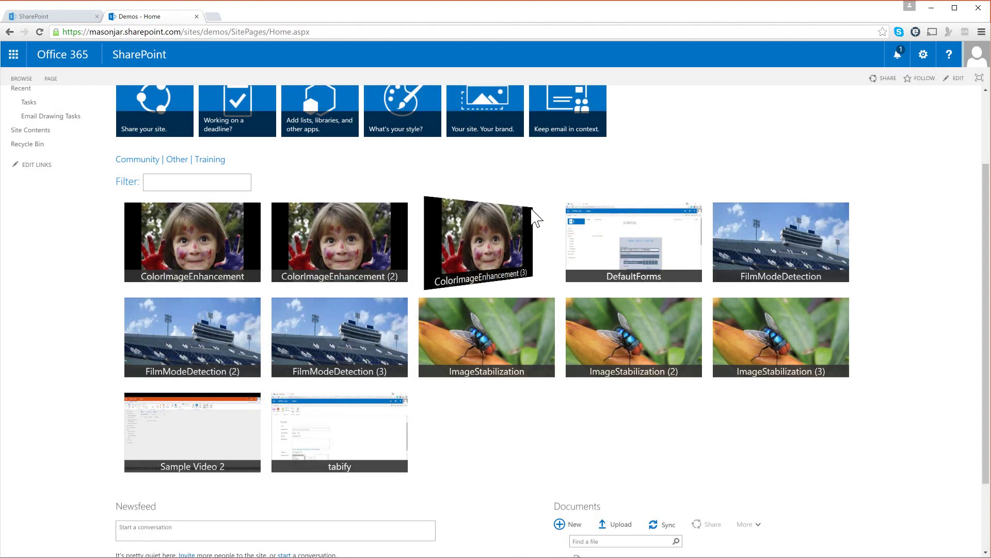
scroll(531, 214, up, 1)
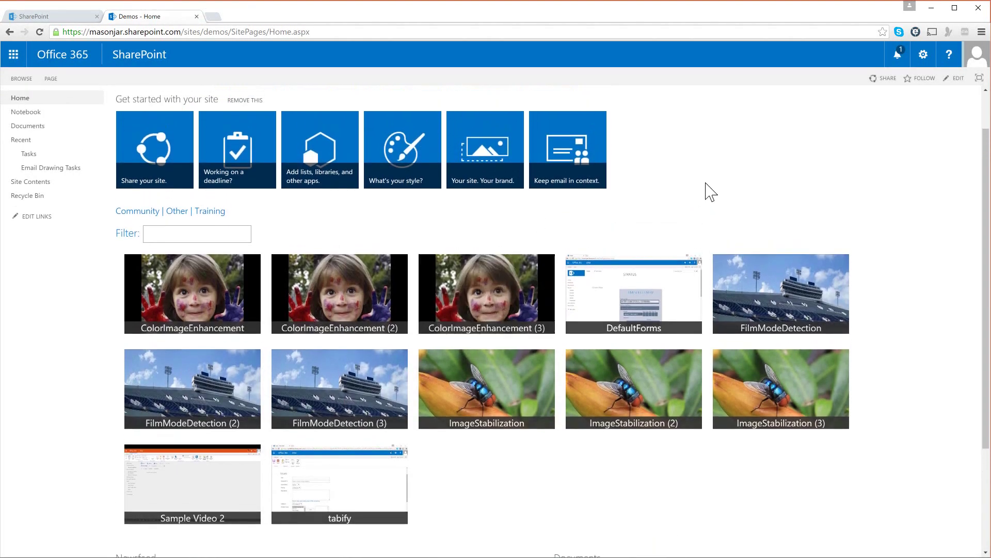